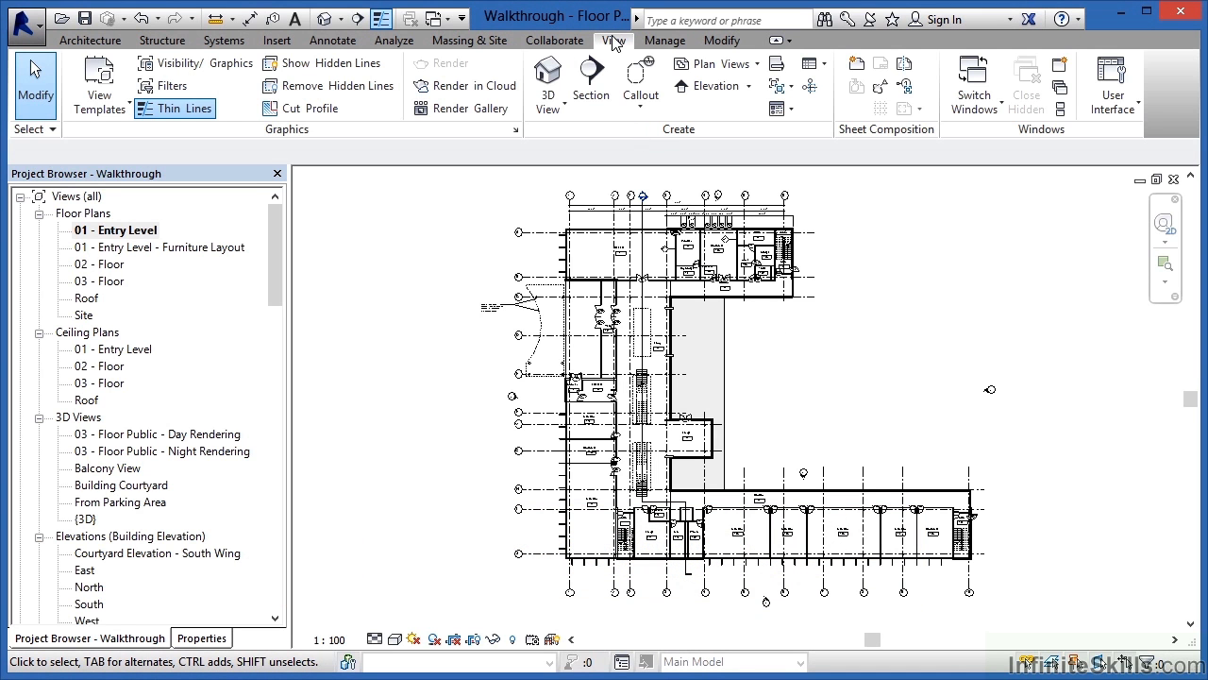
# - Show the 3D View drop-down choices: Default 3D View, Camera and Walkthrough
pyautogui.click(547, 113)
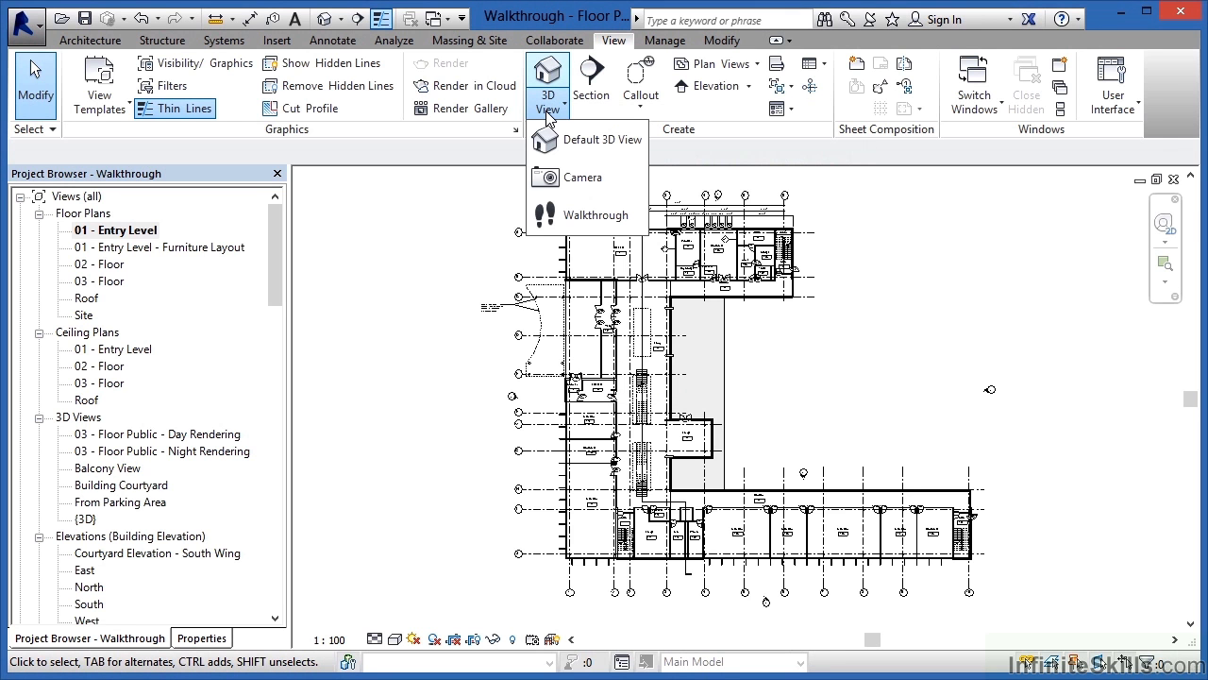
# - Start a new walkthrough and place its first key frame on the entry level plan
pyautogui.click(555, 216)
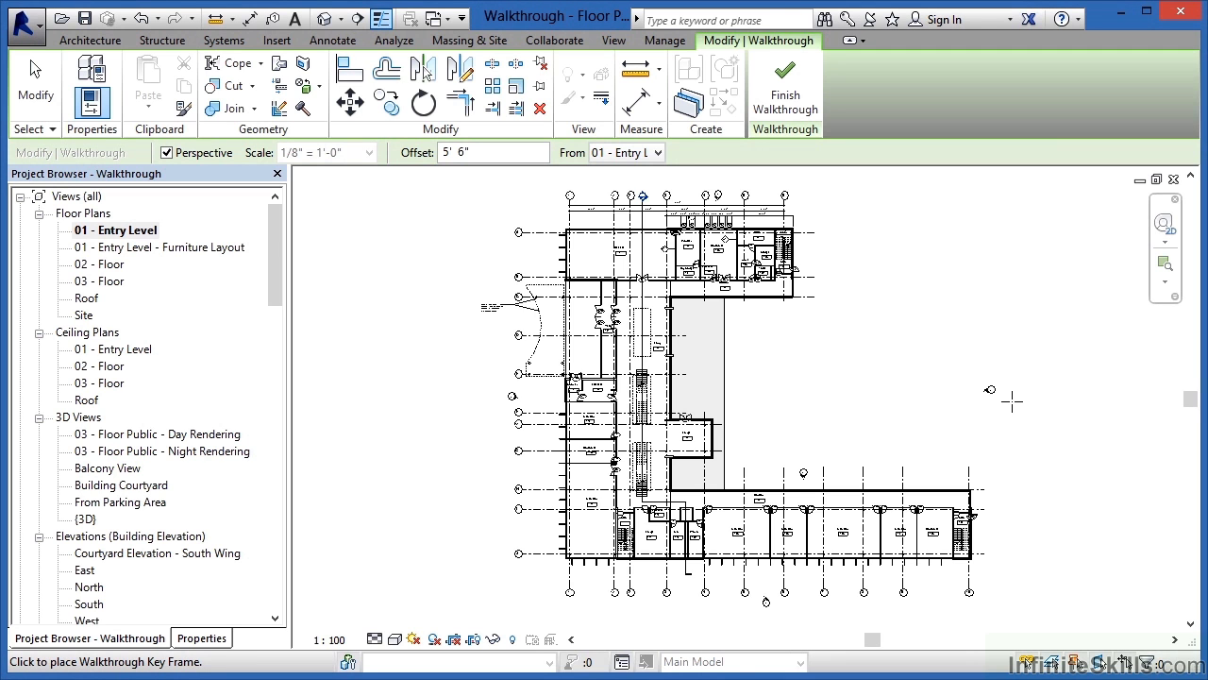
pyautogui.click(937, 333)
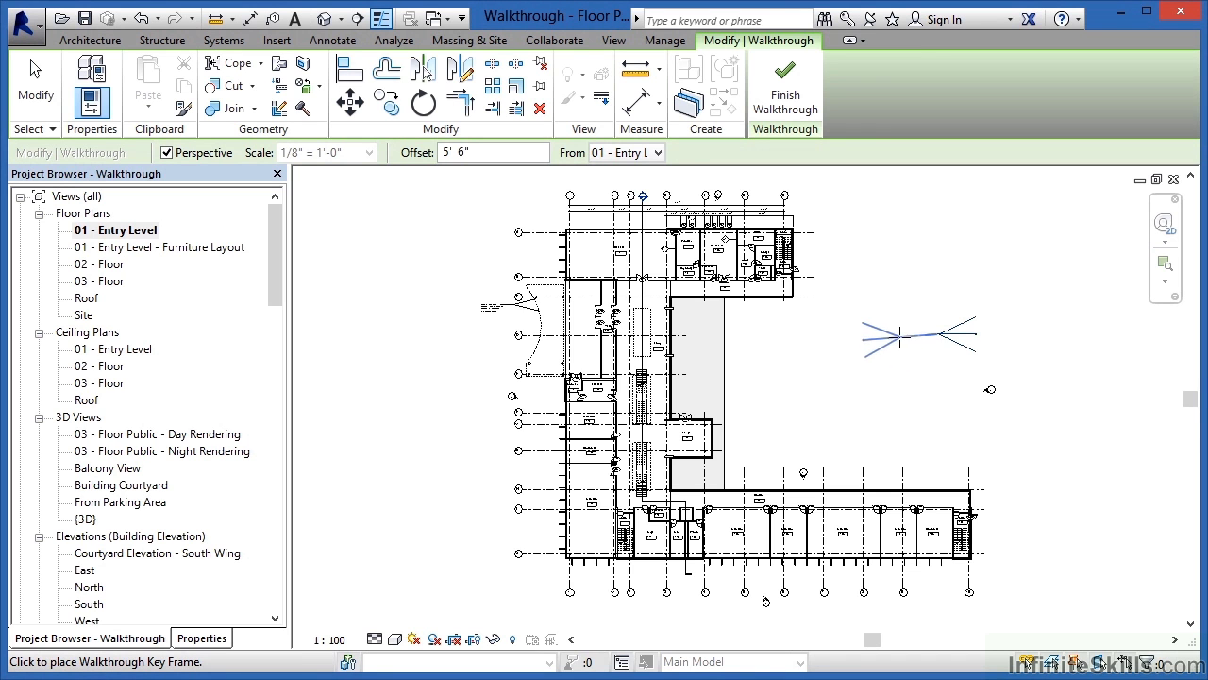
# - Add another key frame so the walkthrough path bends around the building
pyautogui.click(857, 338)
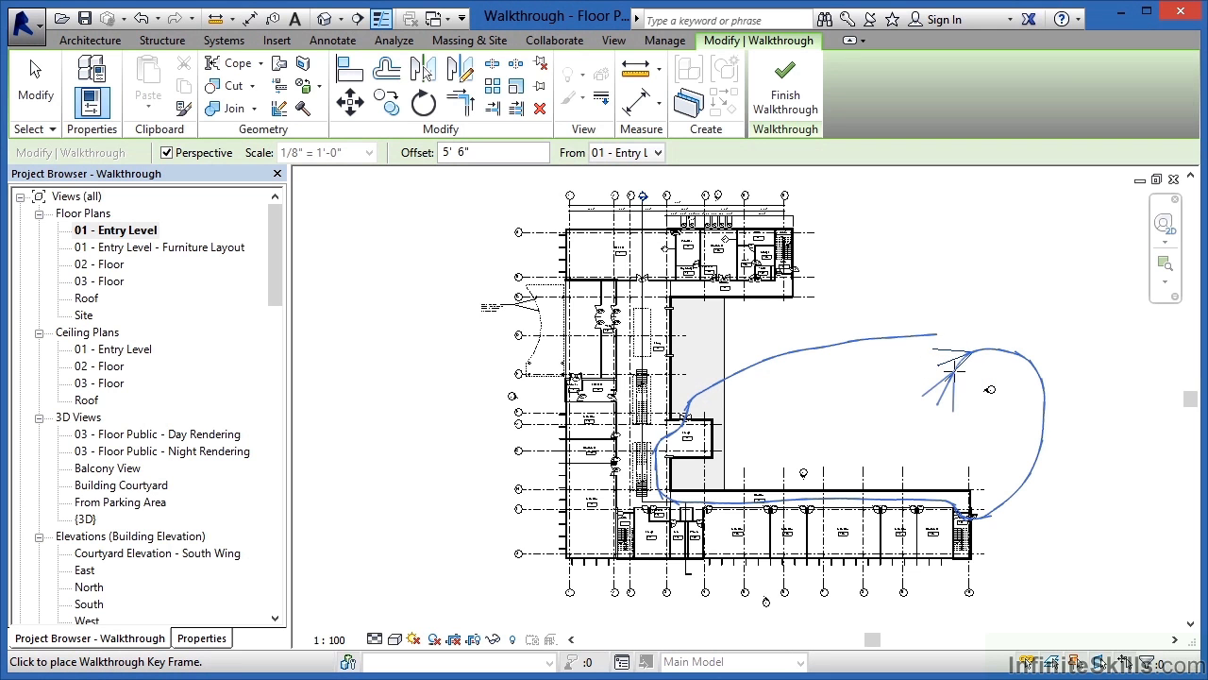
# - Finish the walkthrough path and bring up Walkthrough 1's context menu in the Project Browser
pyautogui.click(776, 87)
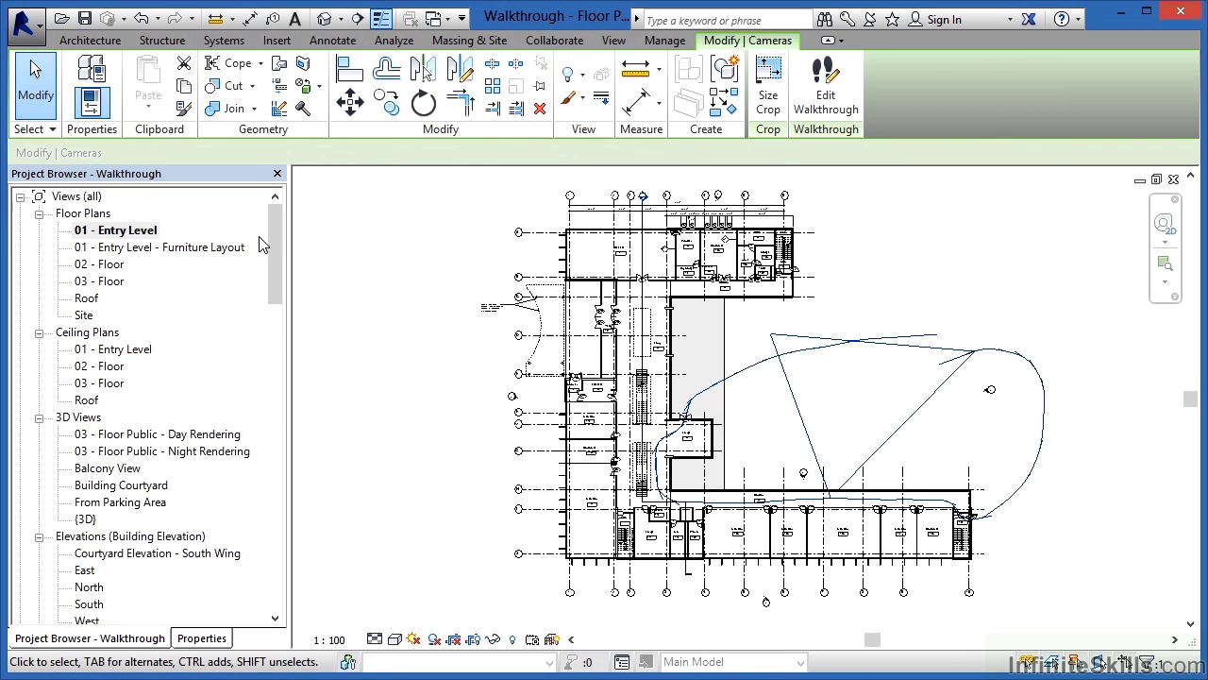
pyautogui.moveTo(276, 237); pyautogui.dragTo(269, 335)
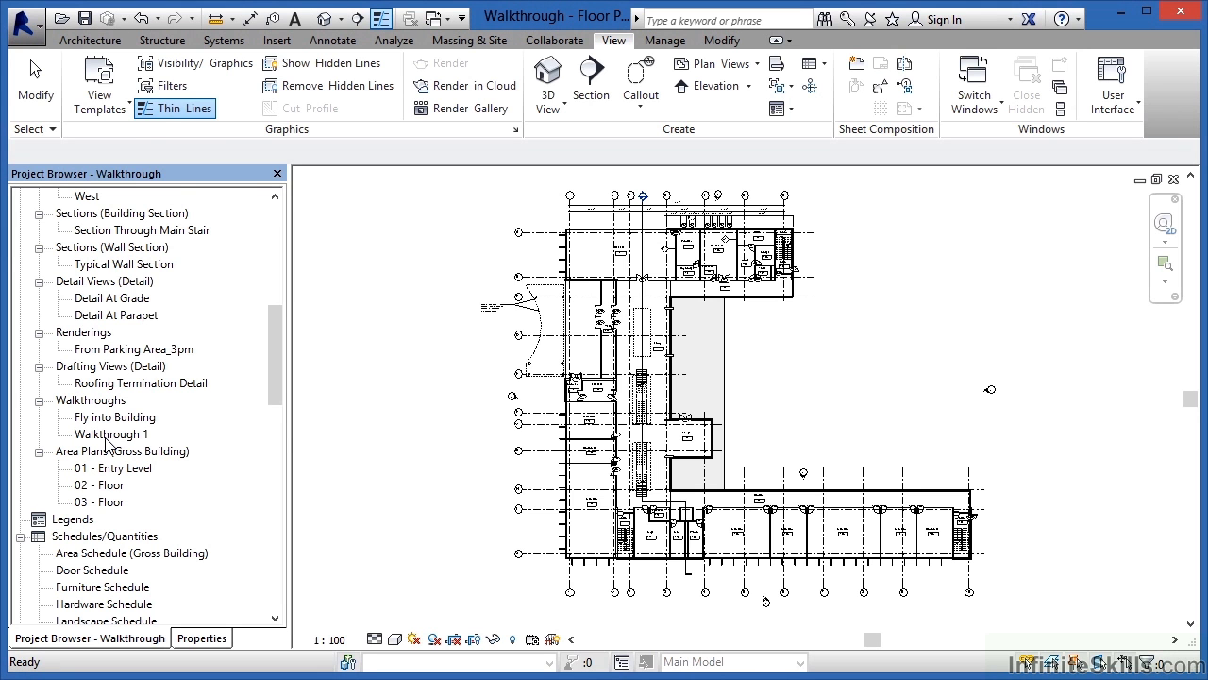
pyautogui.rightClick(108, 439)
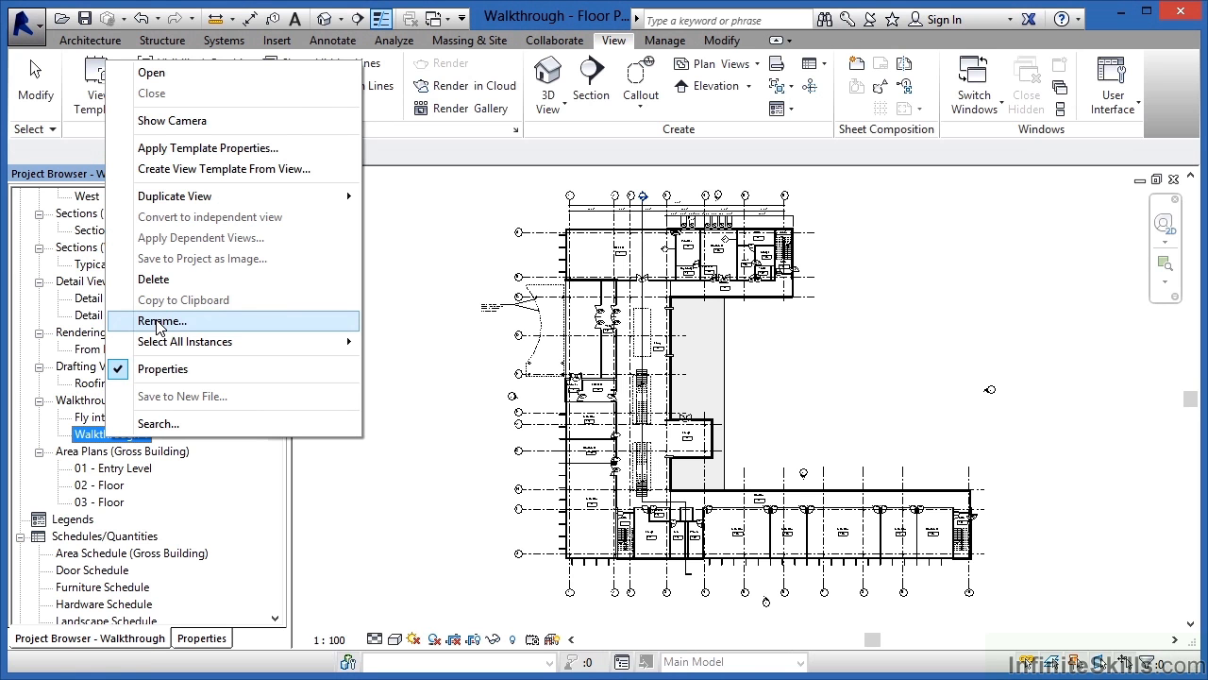
# - Open the Walkthrough 1 view from the Project Browser
pyautogui.doubleClick(93, 438)
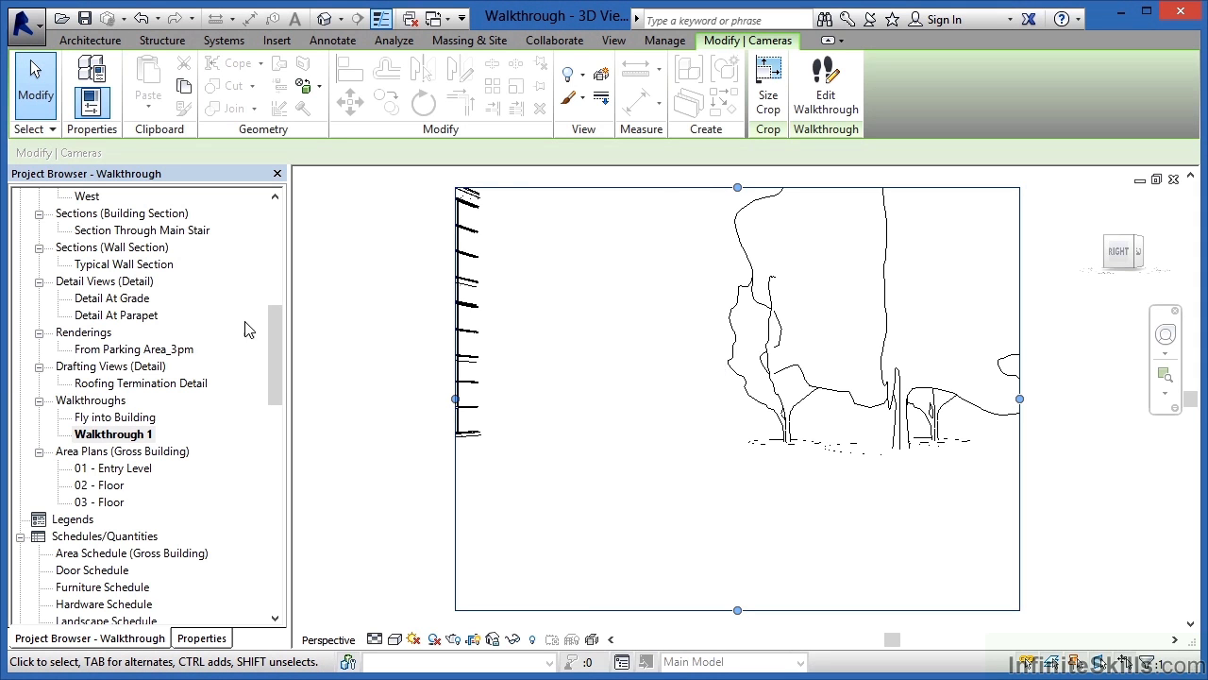
# - Set the walkthrough camera's Far Clip Offset to 1000' 0" so the building appears
pyautogui.click(203, 638)
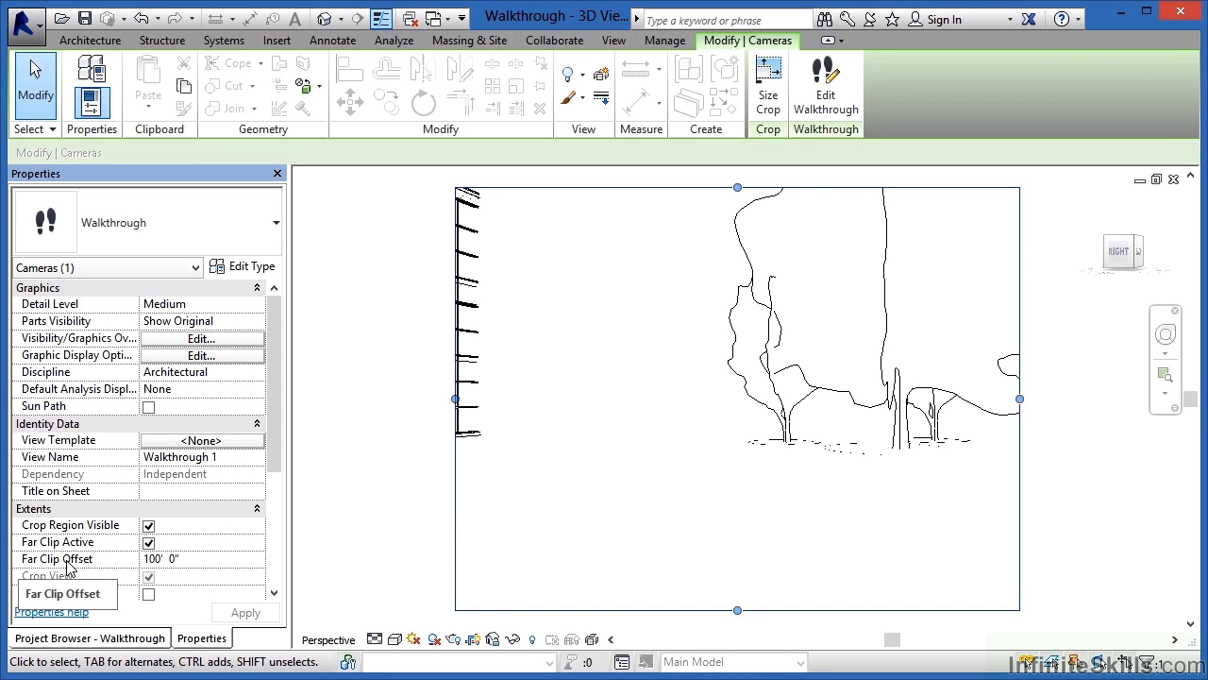
pyautogui.click(202, 562)
pyautogui.click(202, 559)
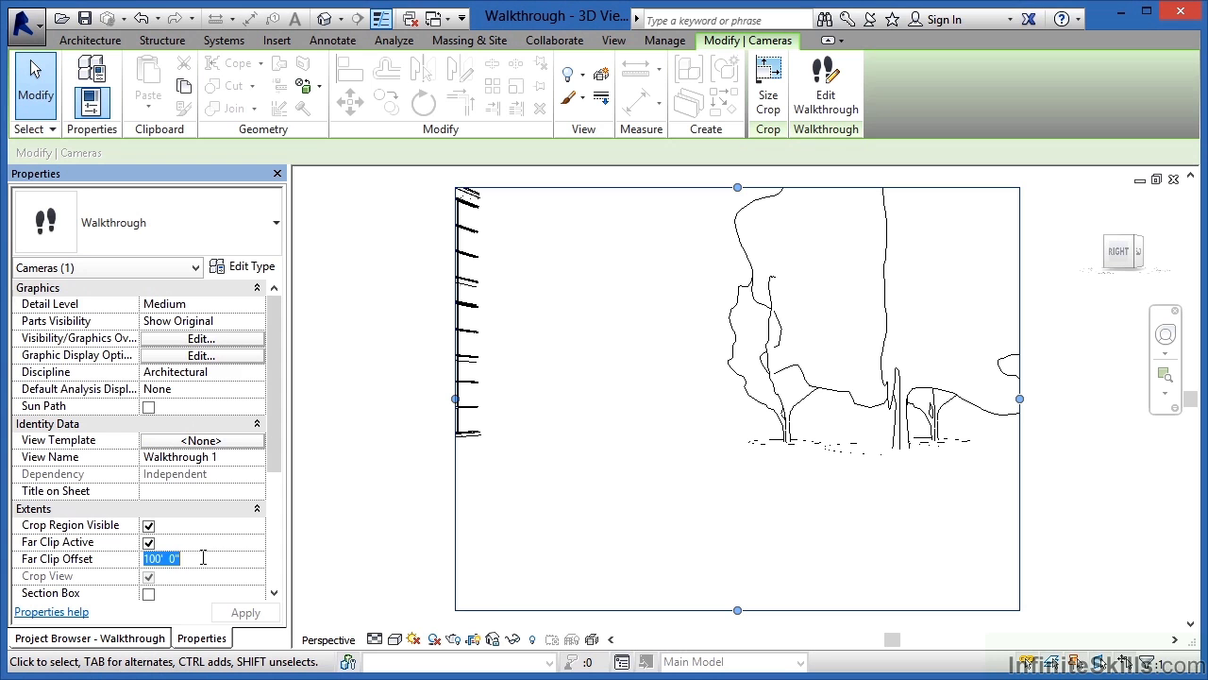
pyautogui.write('100')
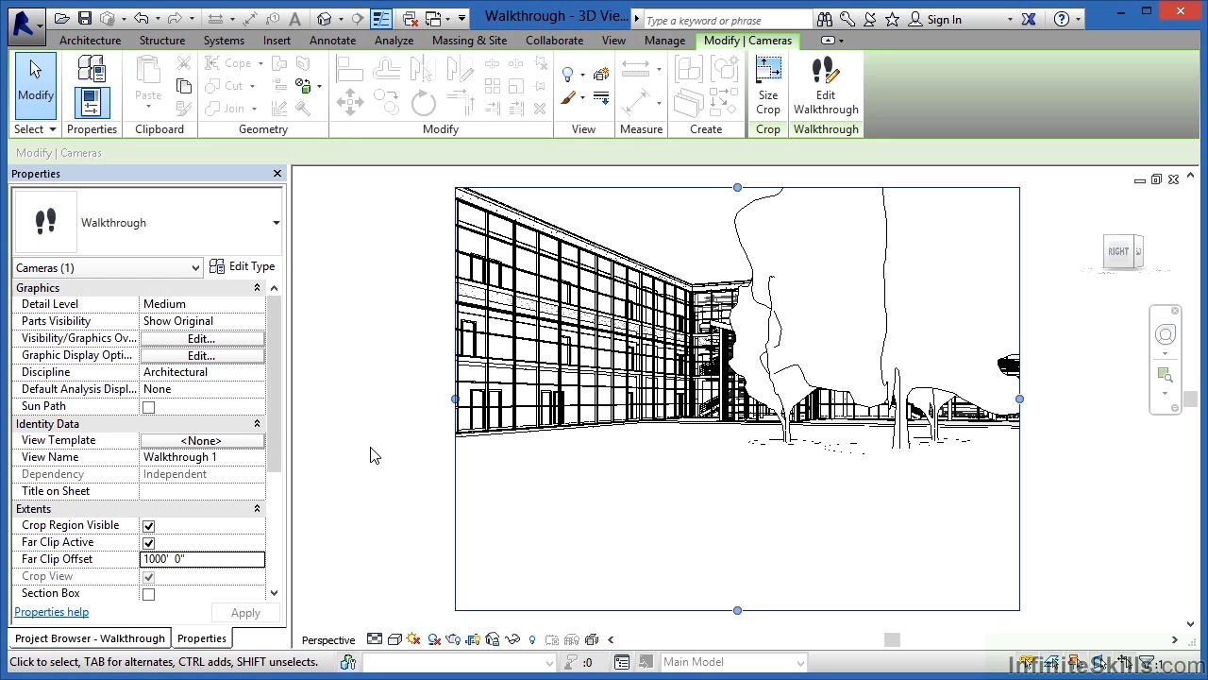
pyautogui.click(377, 411)
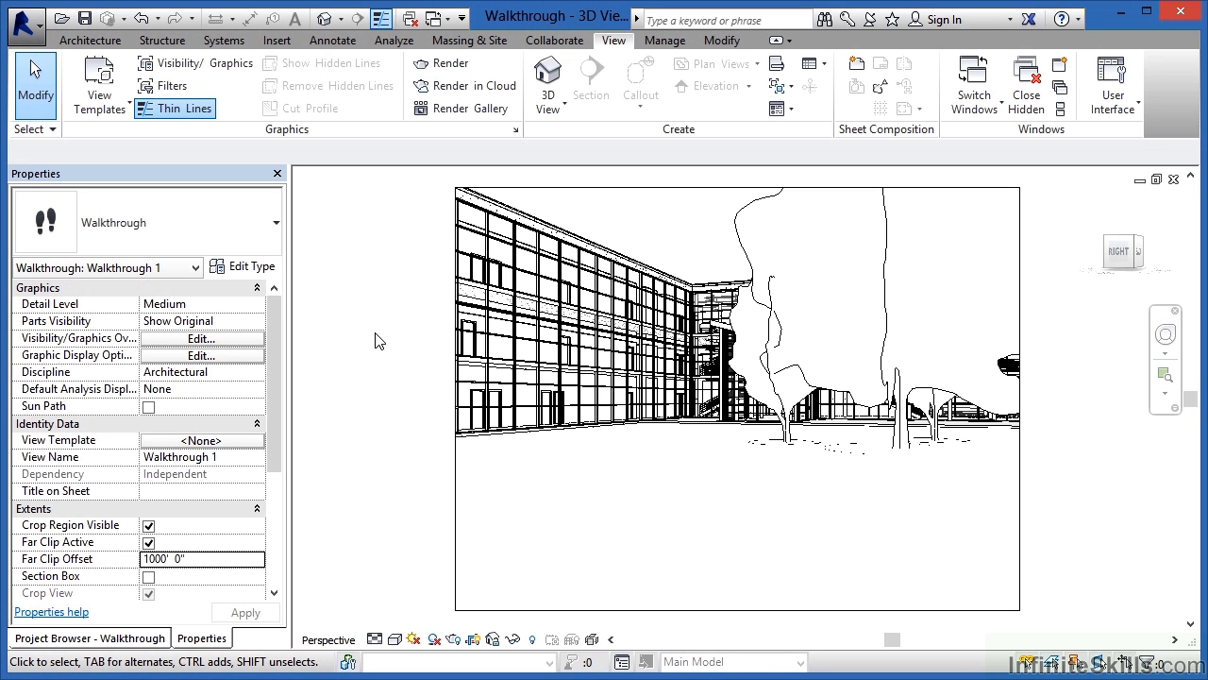
# - Select the walkthrough camera's crop boundary and enter Edit Walkthrough at frame 300 of 300
pyautogui.click(135, 637)
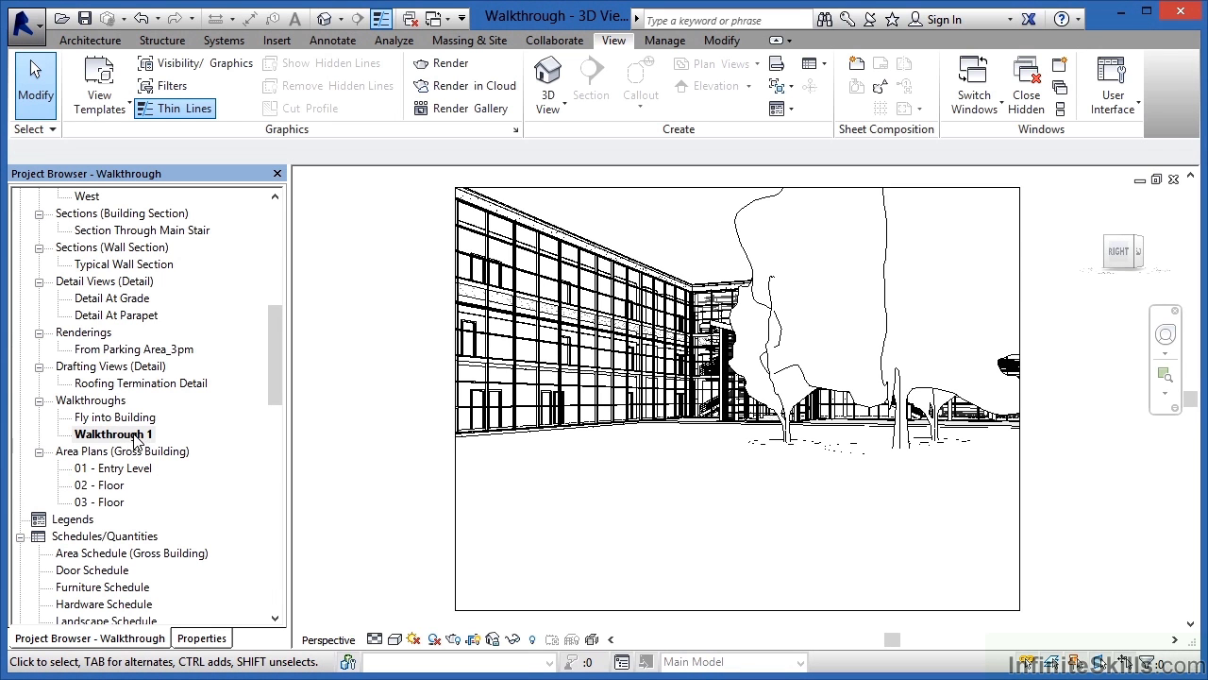
pyautogui.click(455, 510)
pyautogui.click(455, 509)
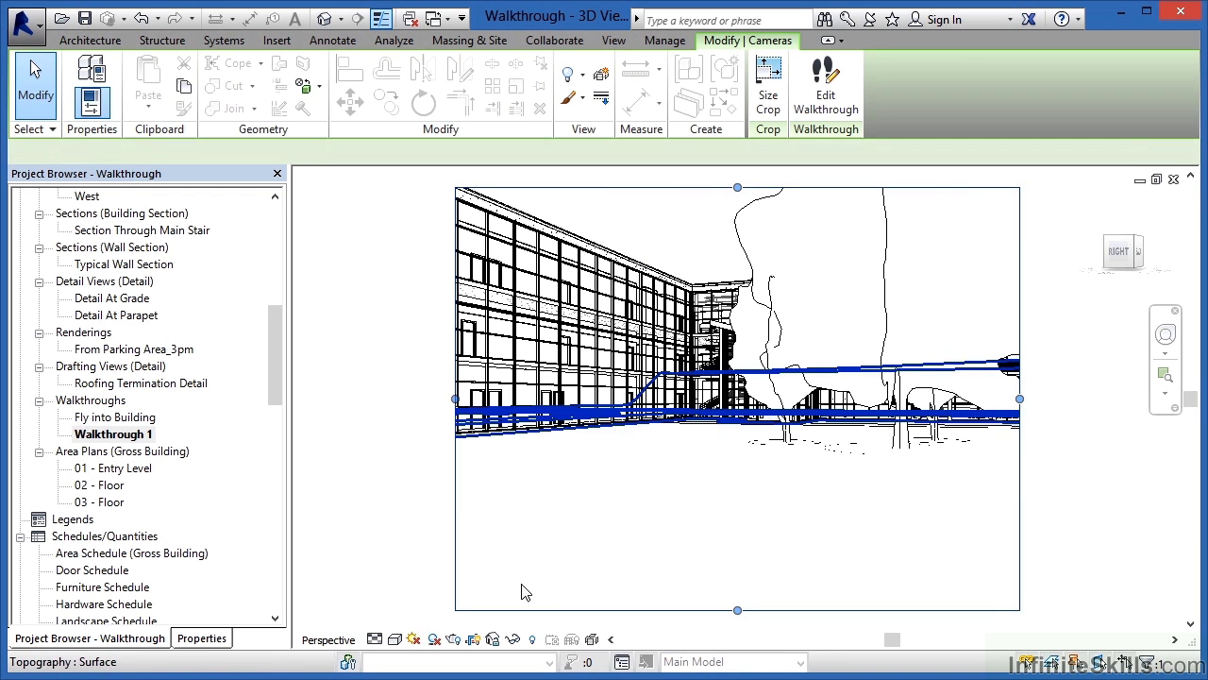
pyautogui.click(827, 102)
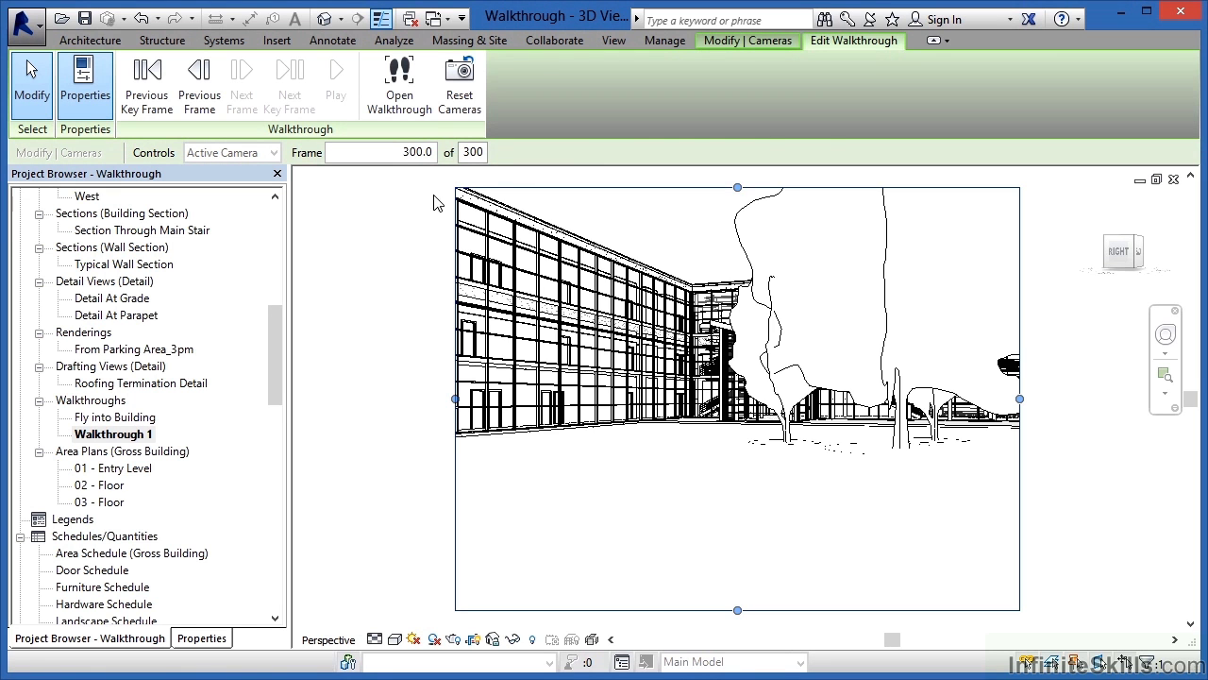
# - Change the walkthrough's Total Frames from 300 to 3000
pyautogui.click(473, 153)
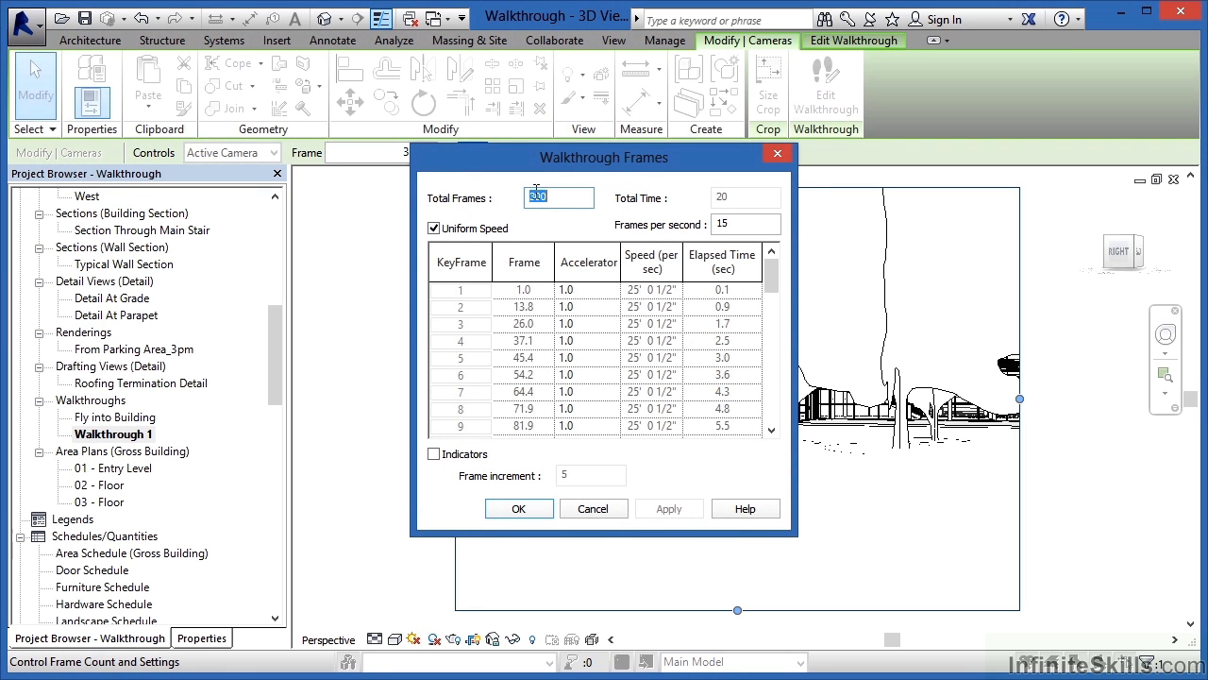
pyautogui.write('3')
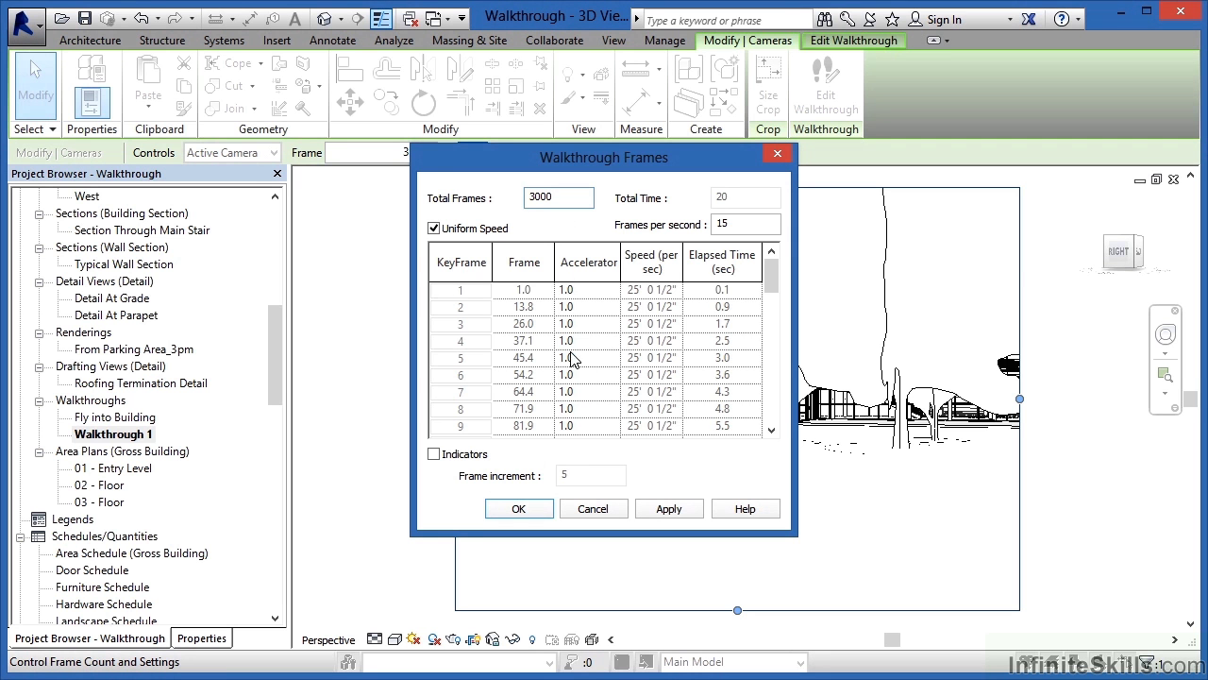
pyautogui.click(521, 509)
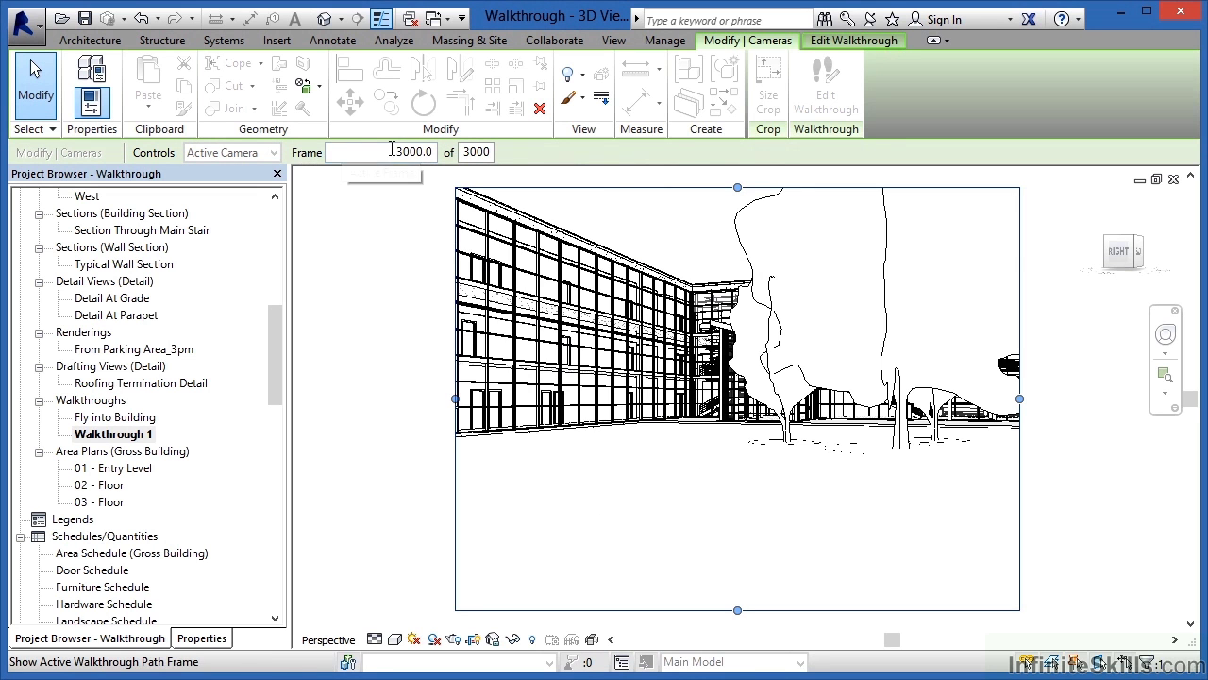
# - Jump Walkthrough 1 to frame 1, answering No to quitting walkthrough editing
pyautogui.doubleClick(435, 151)
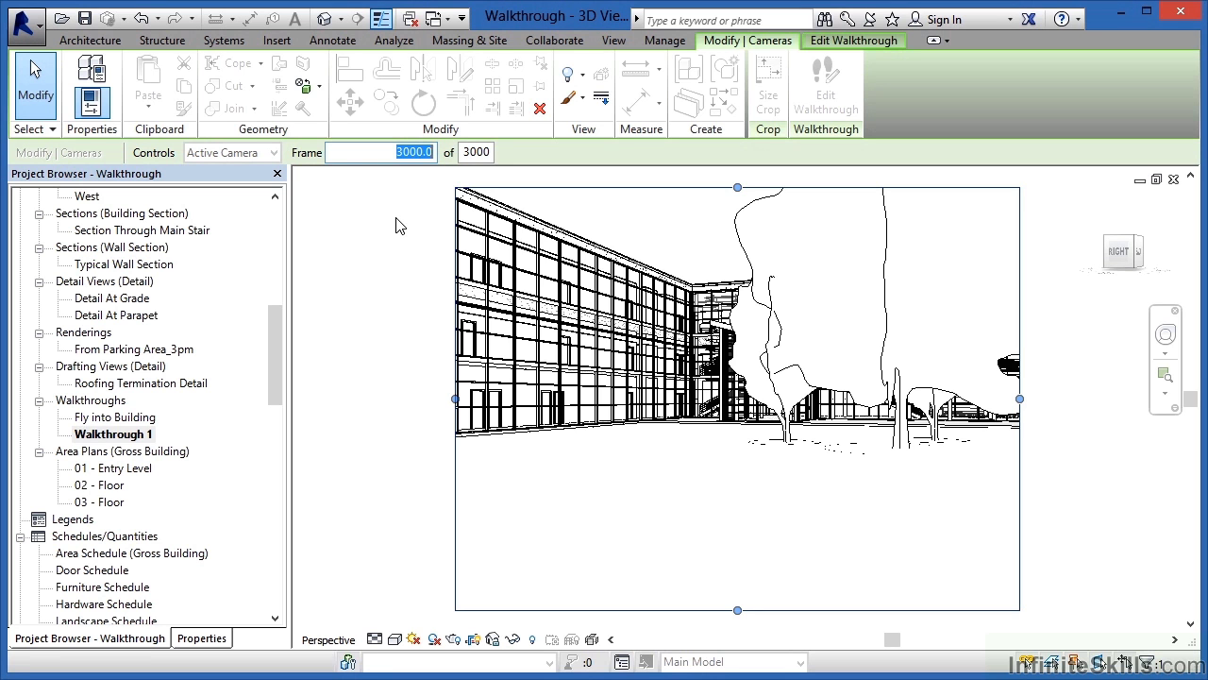
pyautogui.write('1')
pyautogui.press('Return')
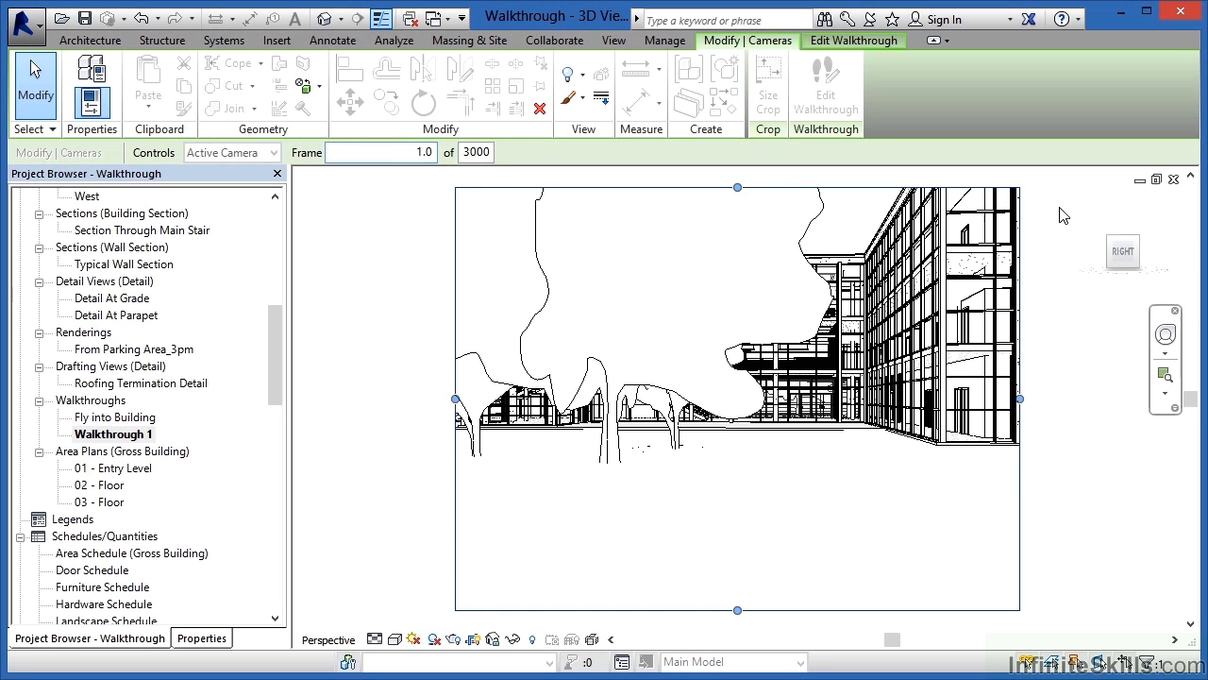
pyautogui.press('Escape')
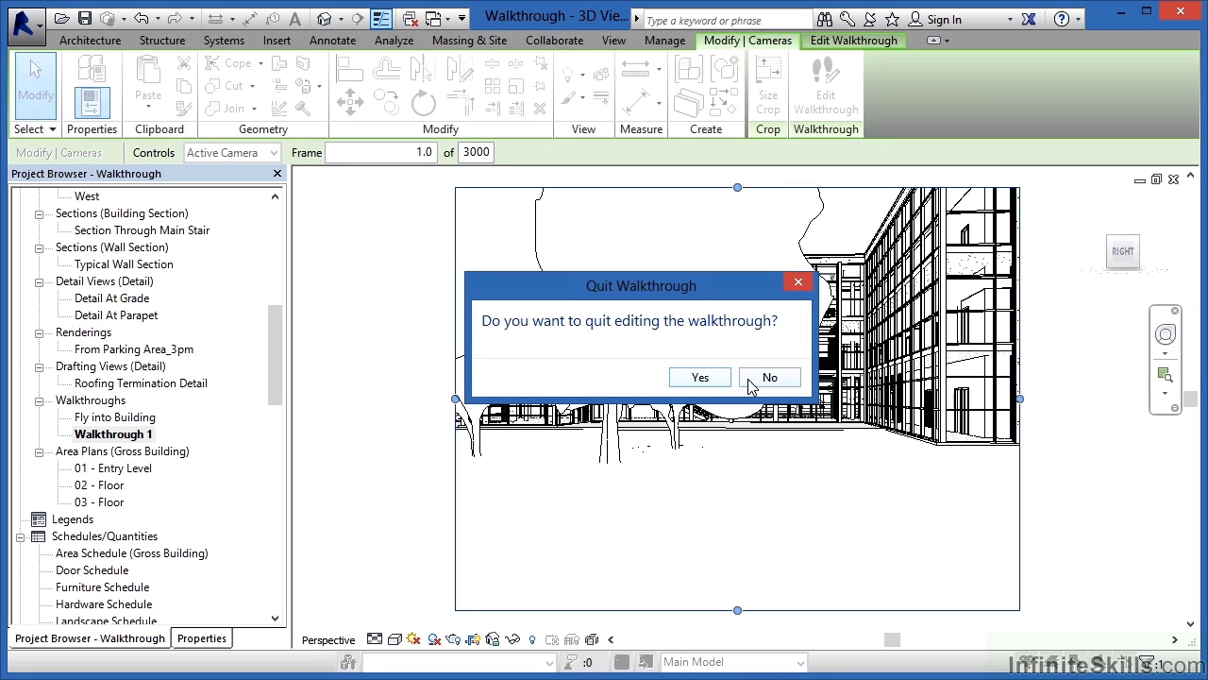
pyautogui.click(770, 378)
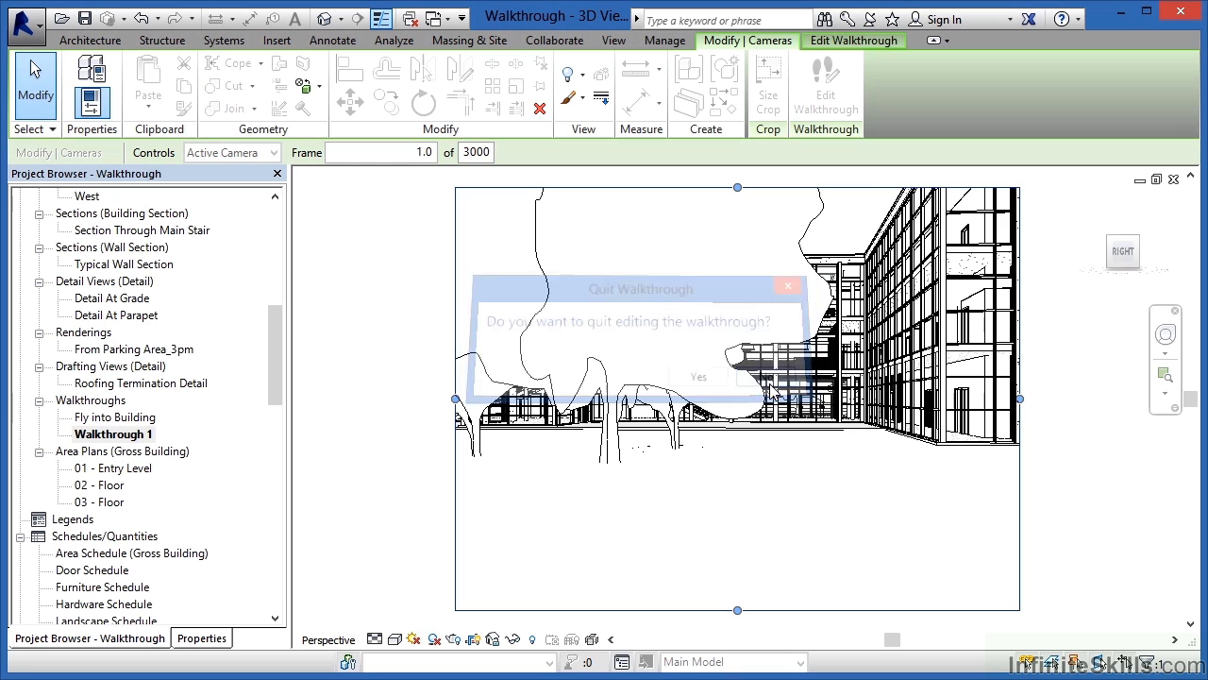
# - Play the walkthrough from frame 1 and stop the playback around frame 125
pyautogui.click(847, 46)
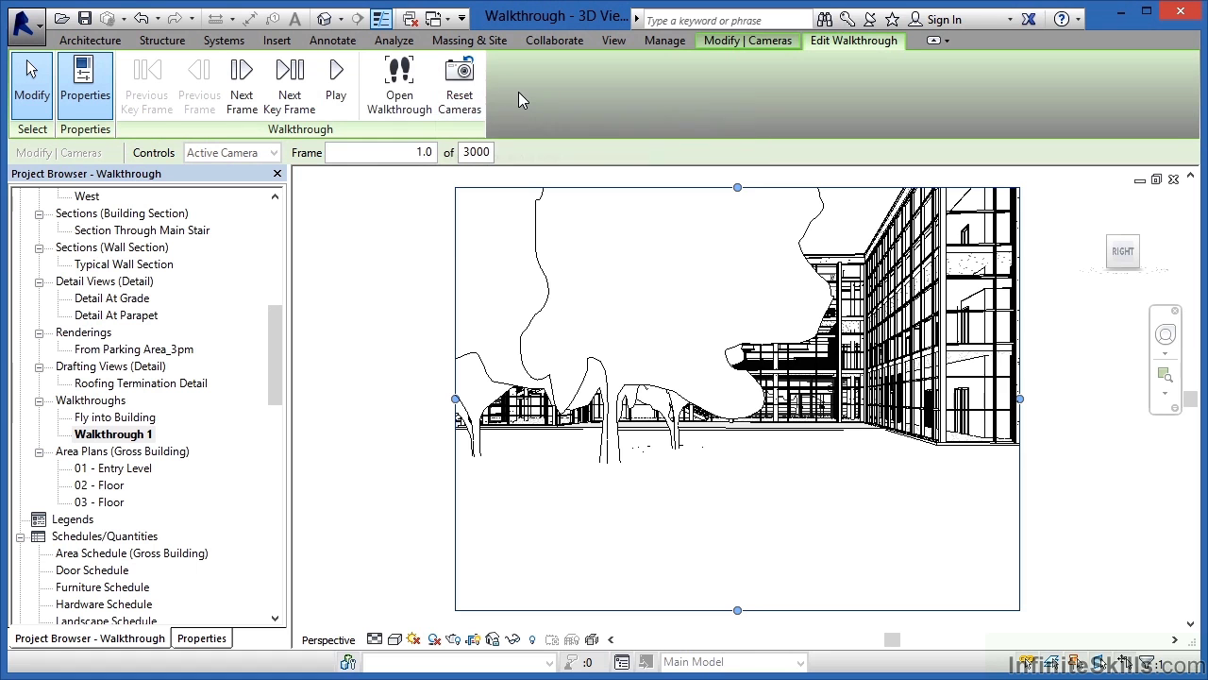
pyautogui.click(336, 87)
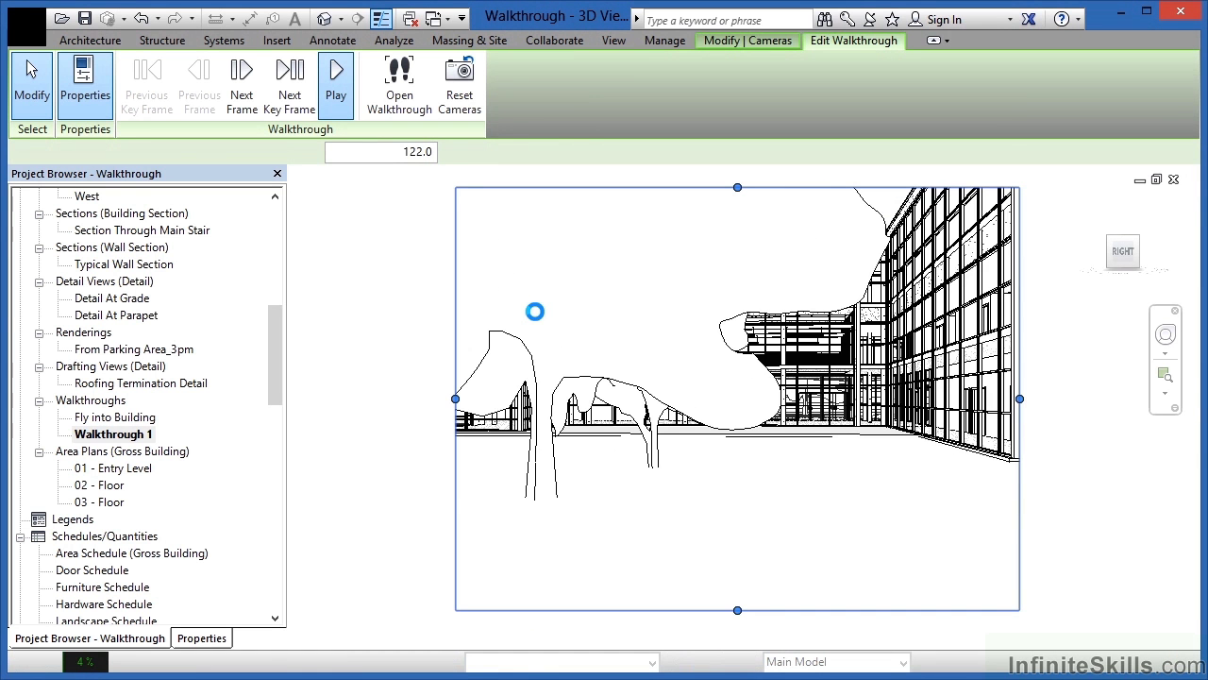
pyautogui.press('Escape')
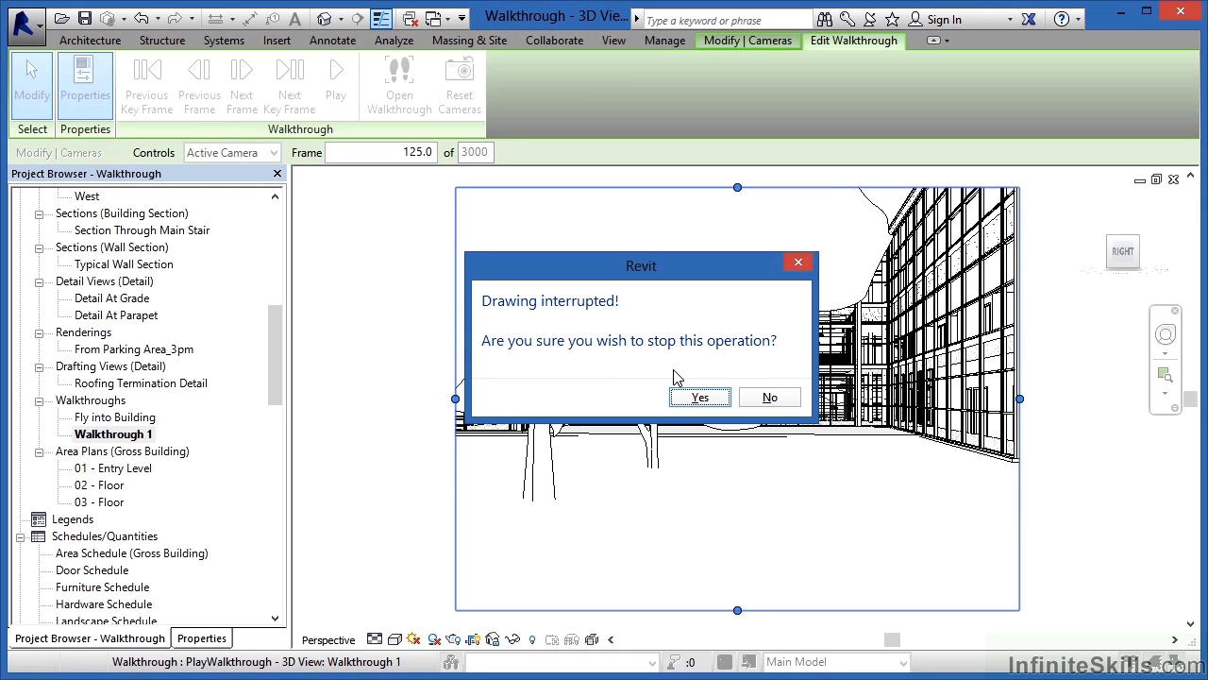
pyautogui.click(706, 398)
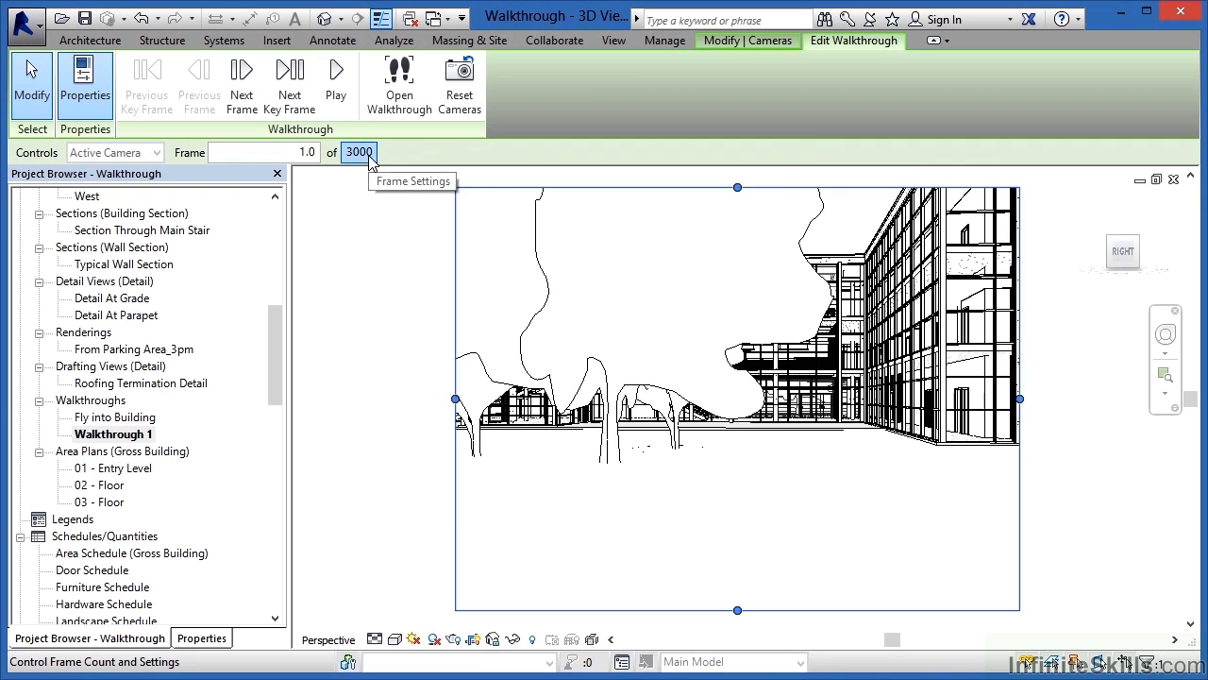
# - Change Walkthrough 1's total frame count from 3000 to 300
pyautogui.click(358, 152)
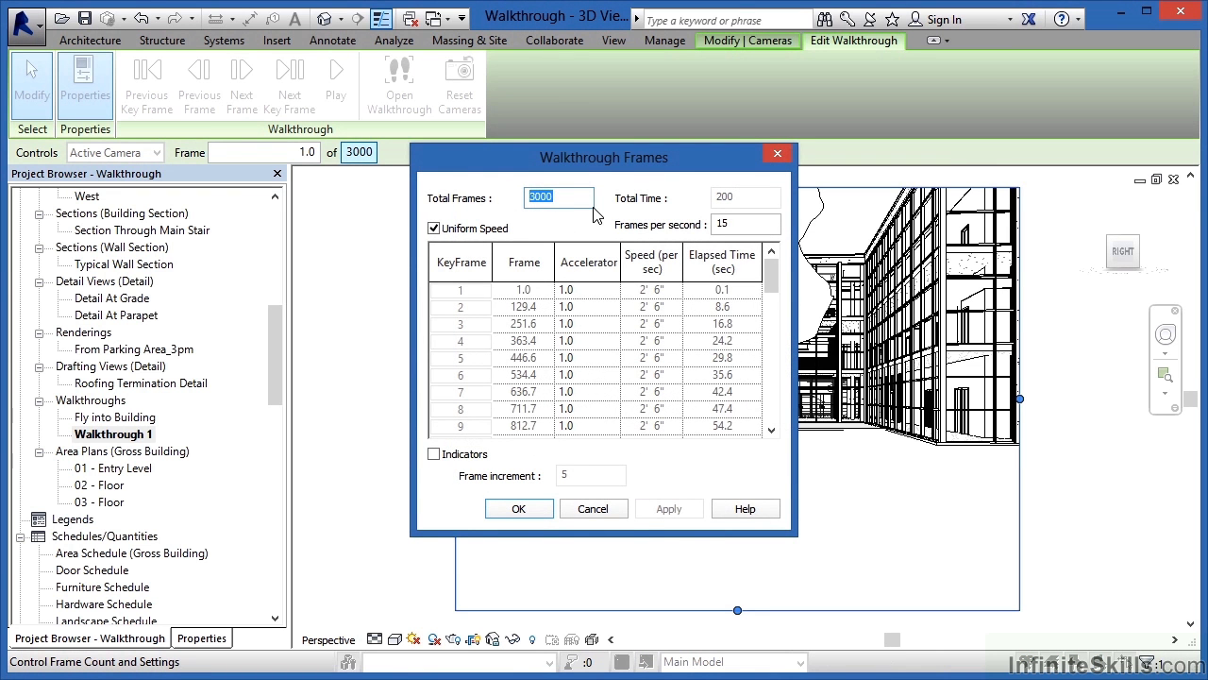
pyautogui.write('30')
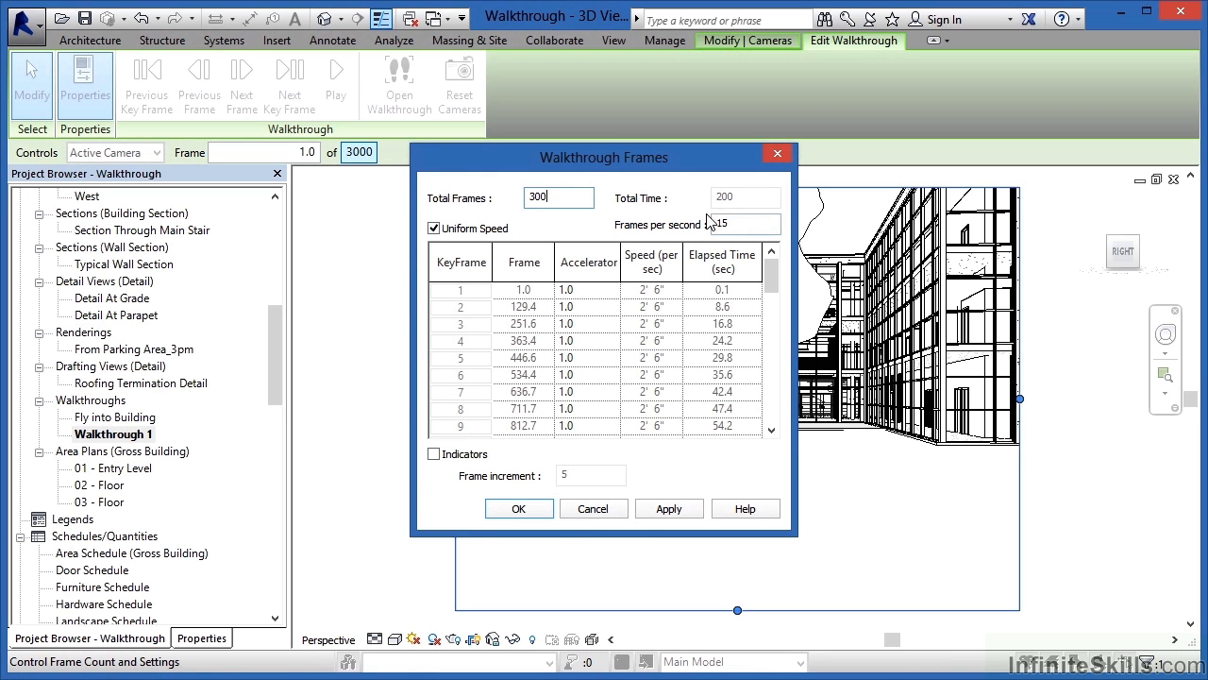
pyautogui.click(518, 508)
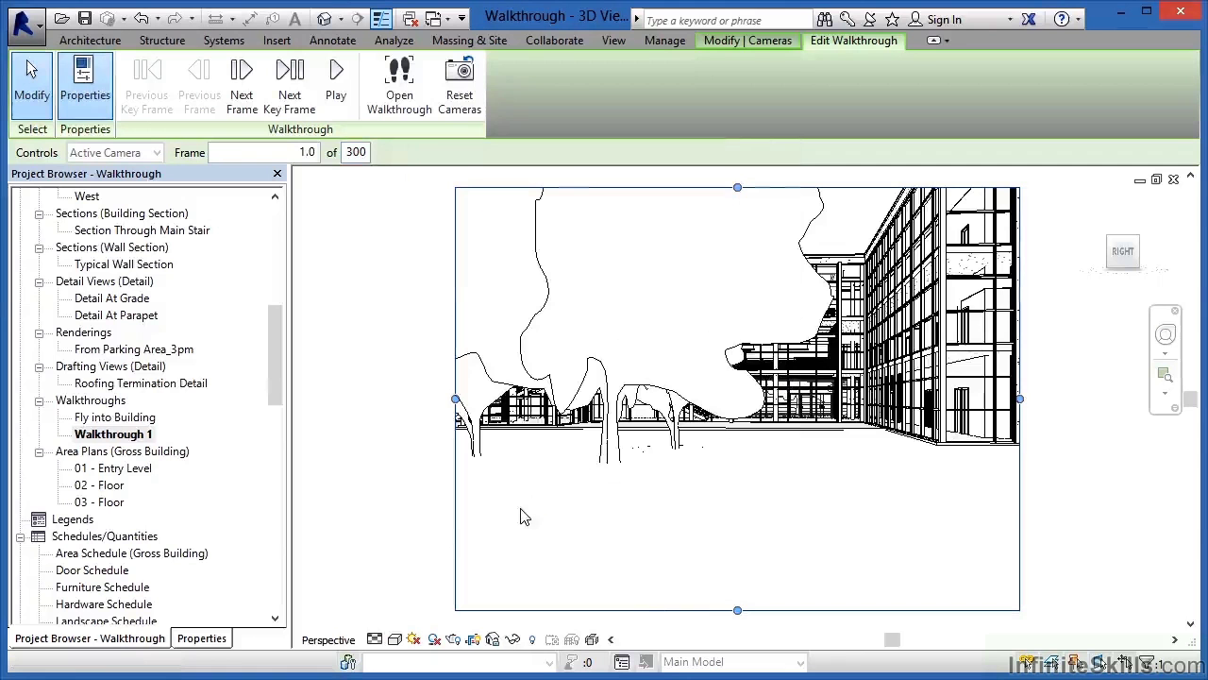
pyautogui.click(336, 95)
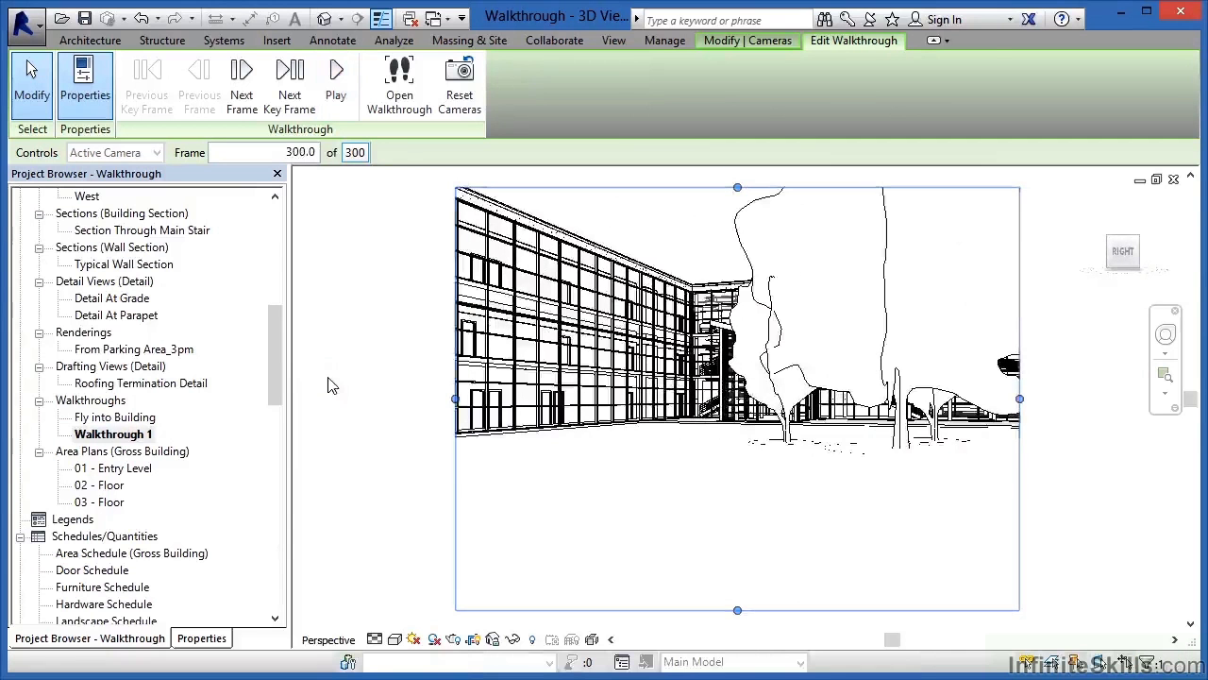
# - Switch Walkthrough 1 to the Shaded visual style and play all 300 frames
pyautogui.click(395, 640)
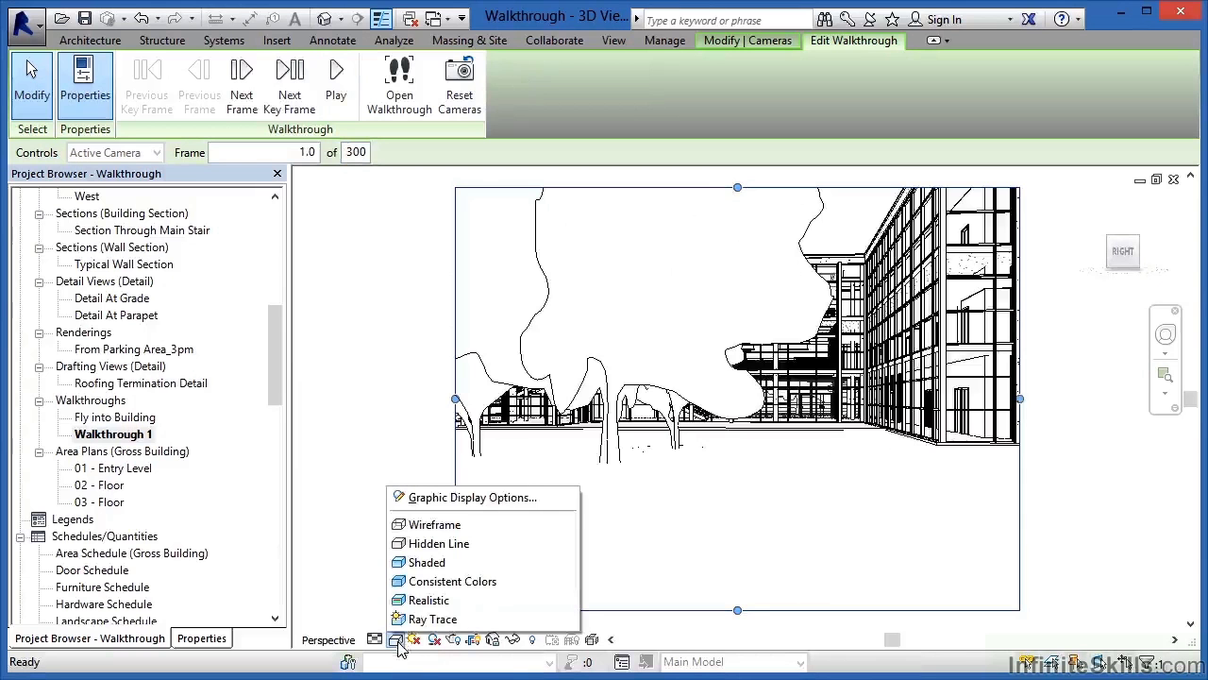
pyautogui.click(424, 562)
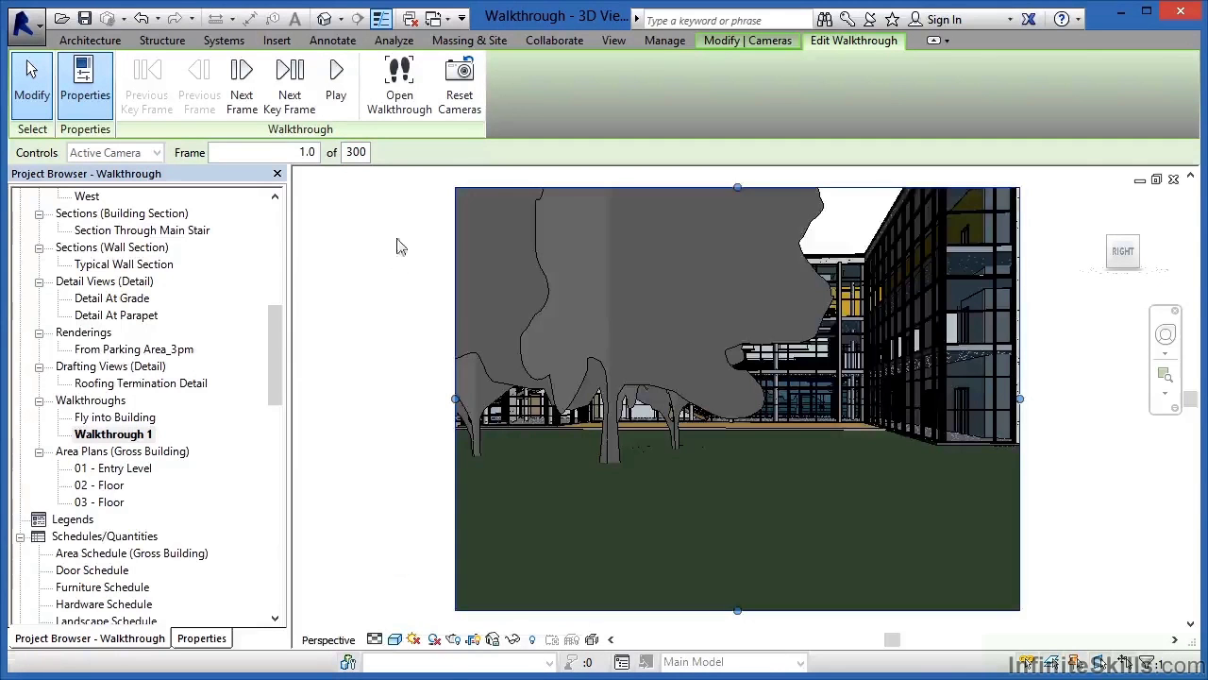
pyautogui.click(336, 83)
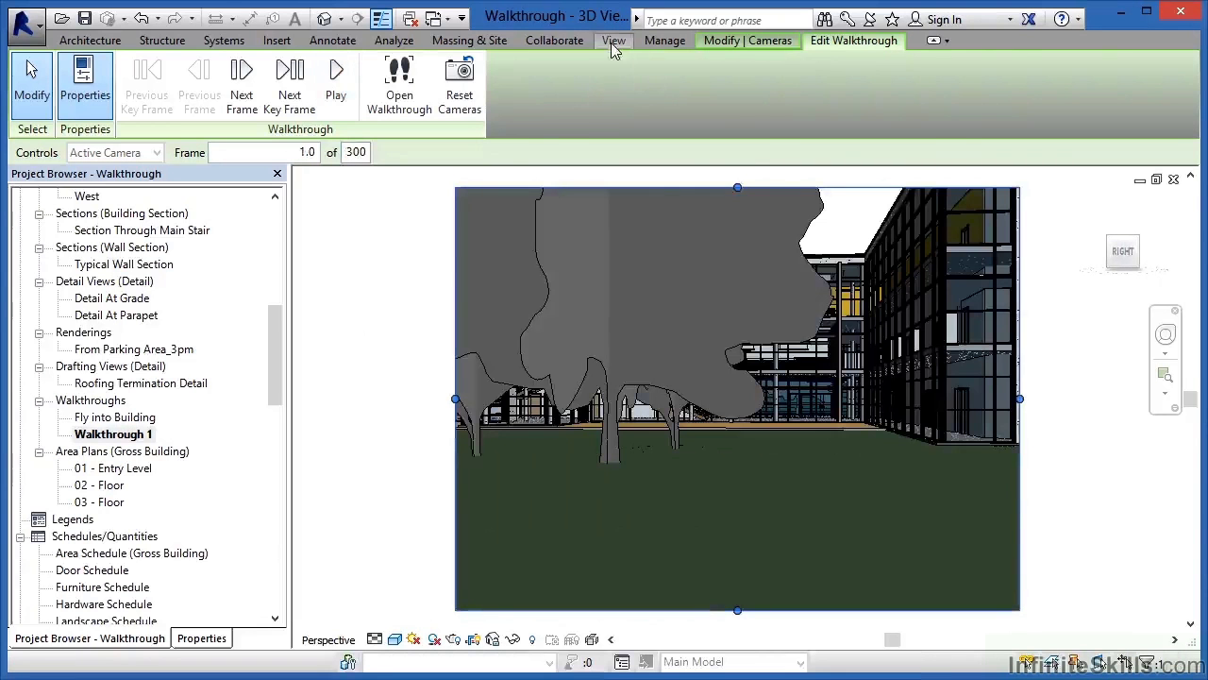
pyautogui.click(613, 43)
pyautogui.click(547, 105)
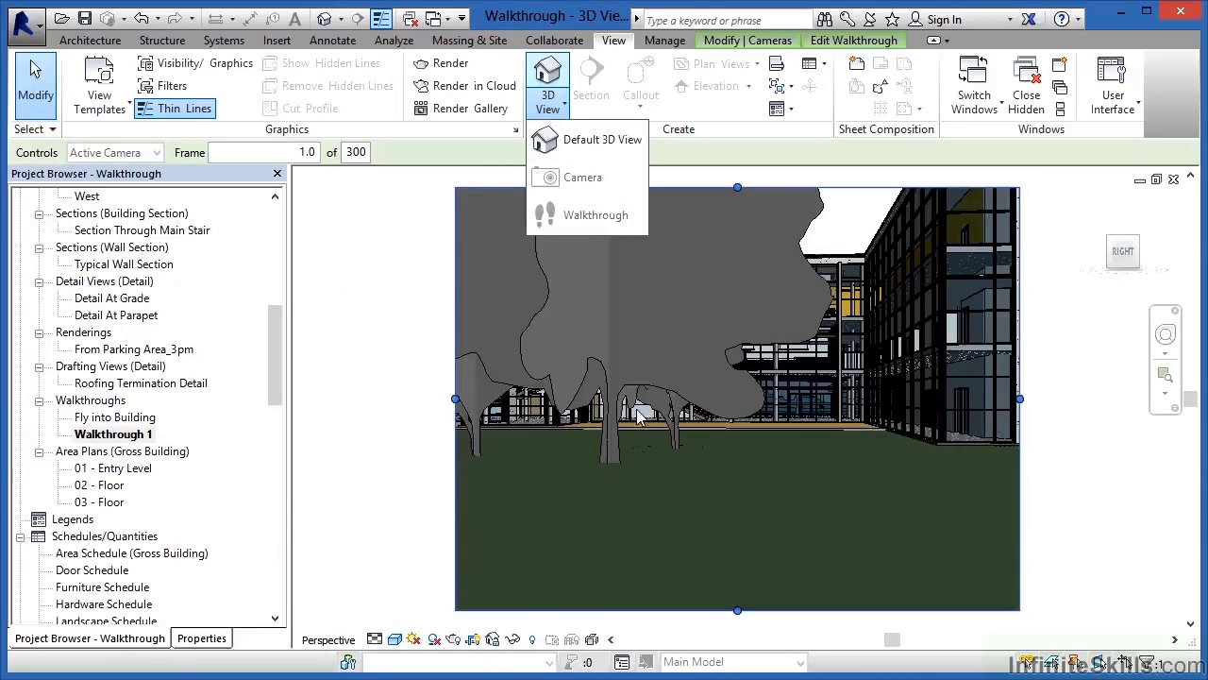
pyautogui.click(480, 158)
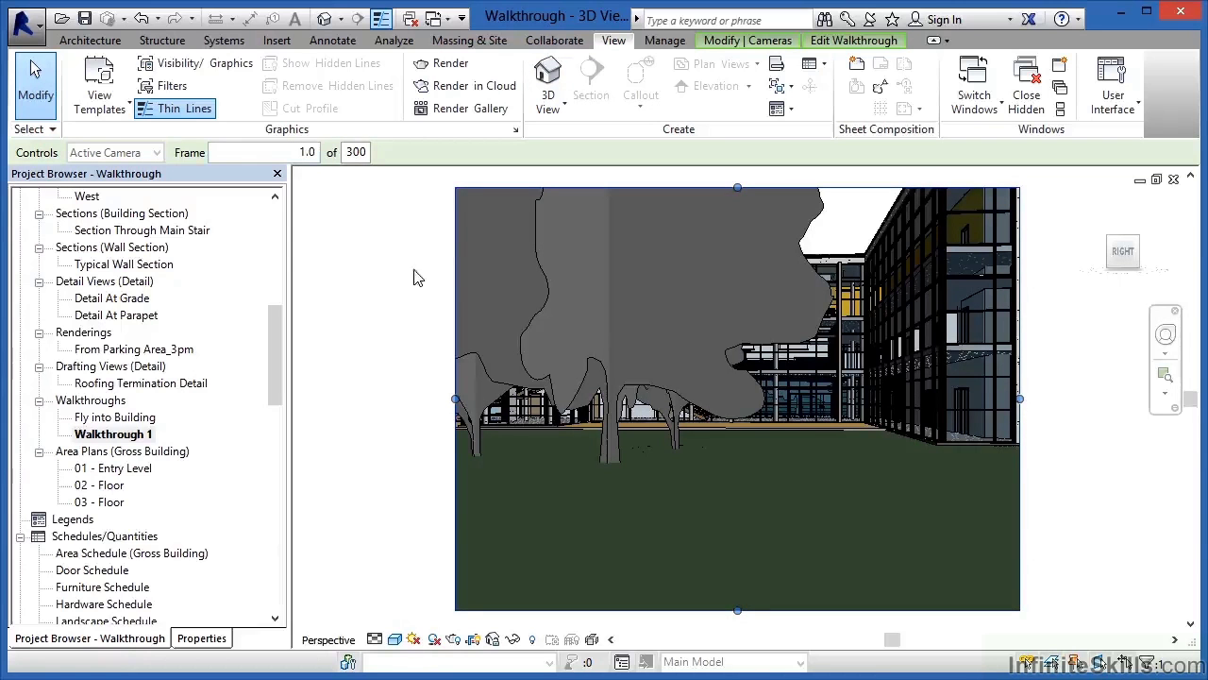
pyautogui.click(835, 45)
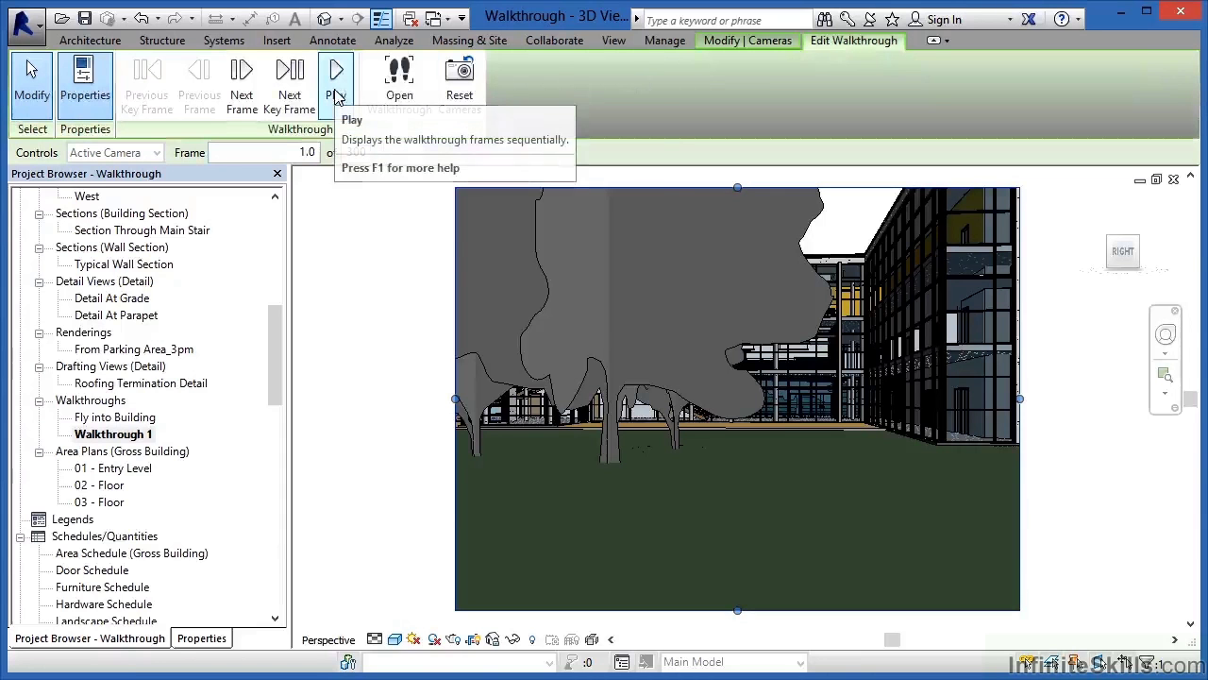